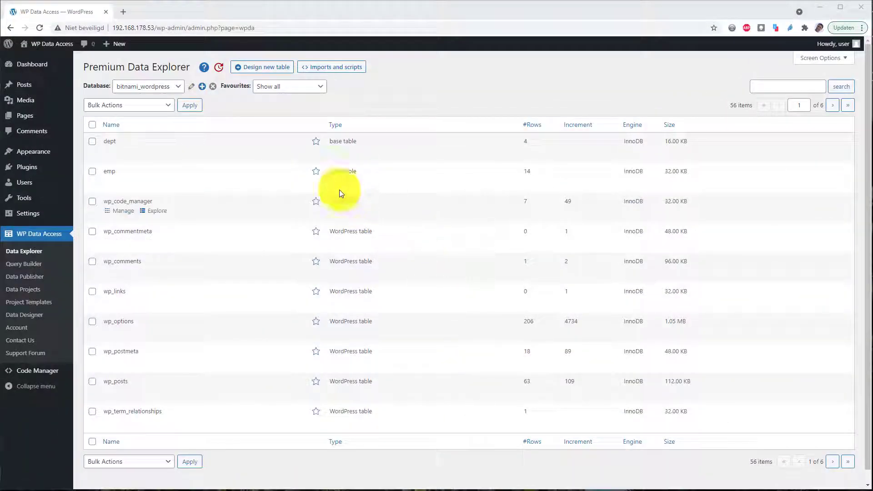
Step: Start a new remote connection named rdb:gateway to host 192.168.178.56 with username wpda and its password
click(201, 85)
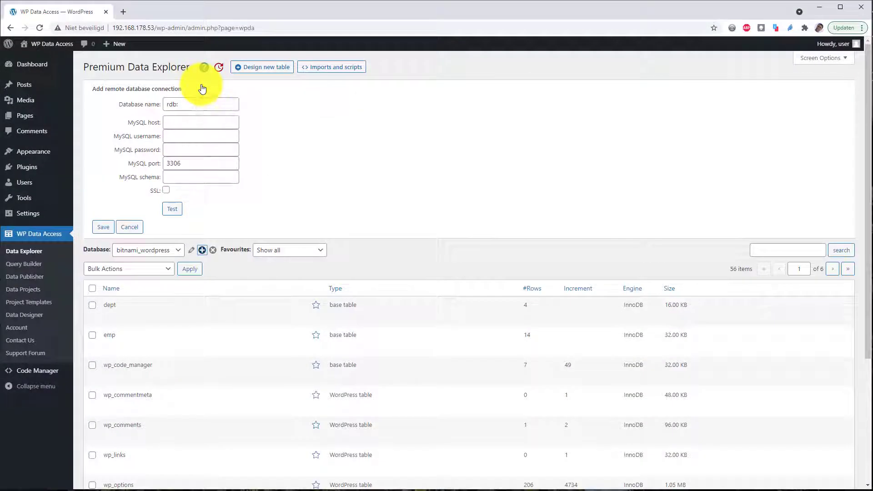
click(203, 102)
text(gatewa)
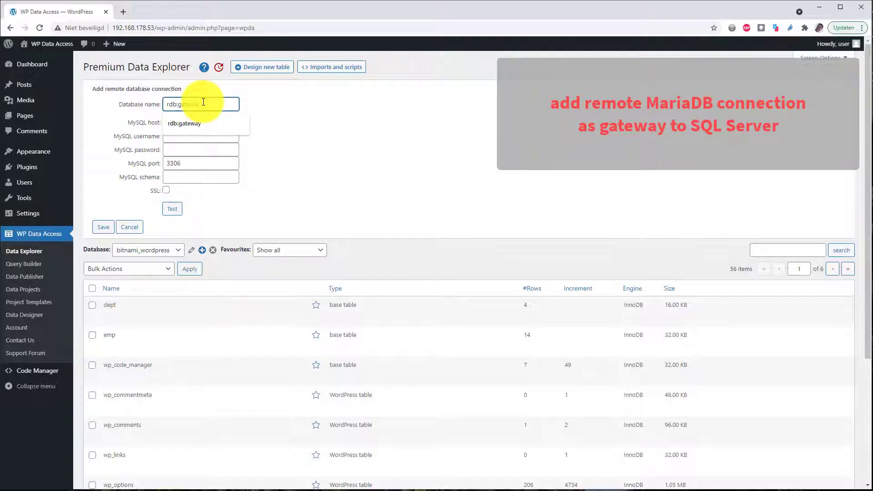
key(Return)
key(Tab)
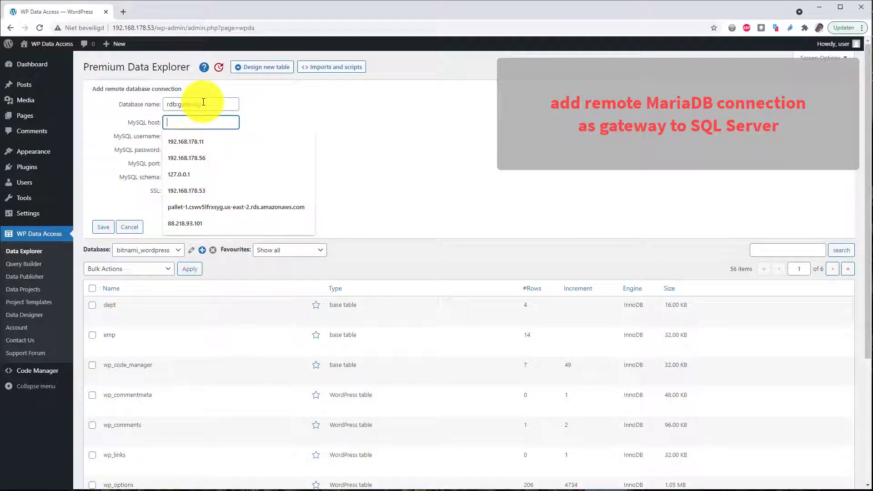
click(204, 157)
click(206, 140)
text(wpda)
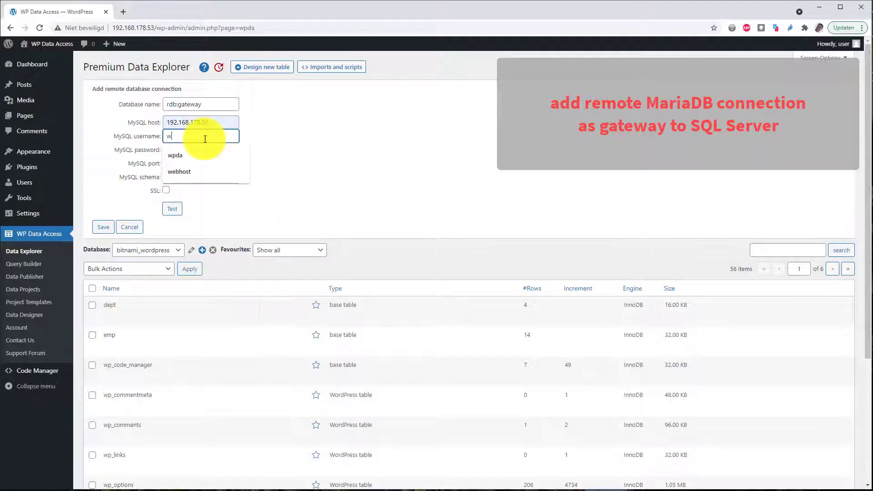
key(Tab)
text(wpda)
Step: Change the port to 3307, set schema wpda, then test and save the connection
key(Tab)
key(BackSpace)
text(7)
key(Tab)
text(wpda)
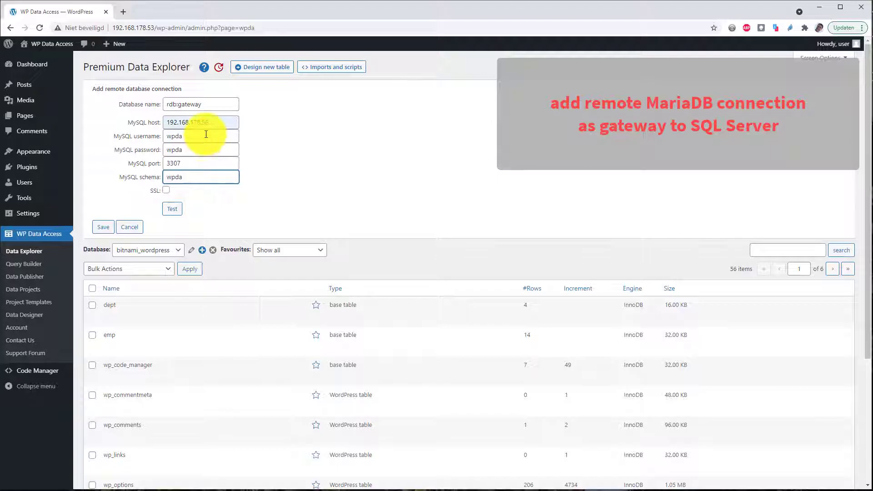
click(178, 211)
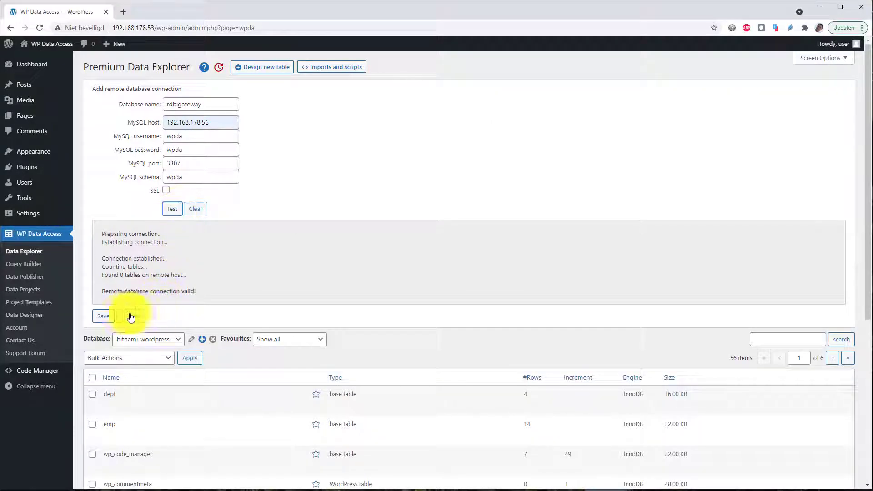
click(103, 317)
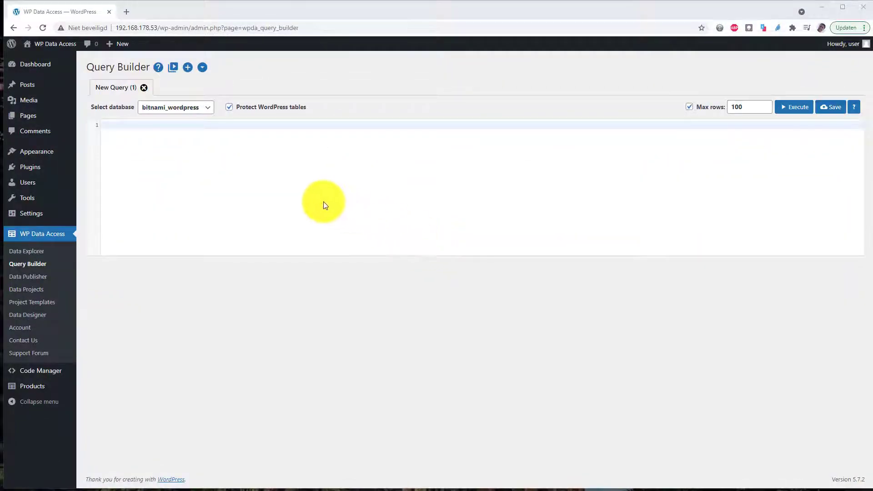
Step: Run the version query on rdb:gateway to confirm it is MariaDB 10.5.9
click(202, 180)
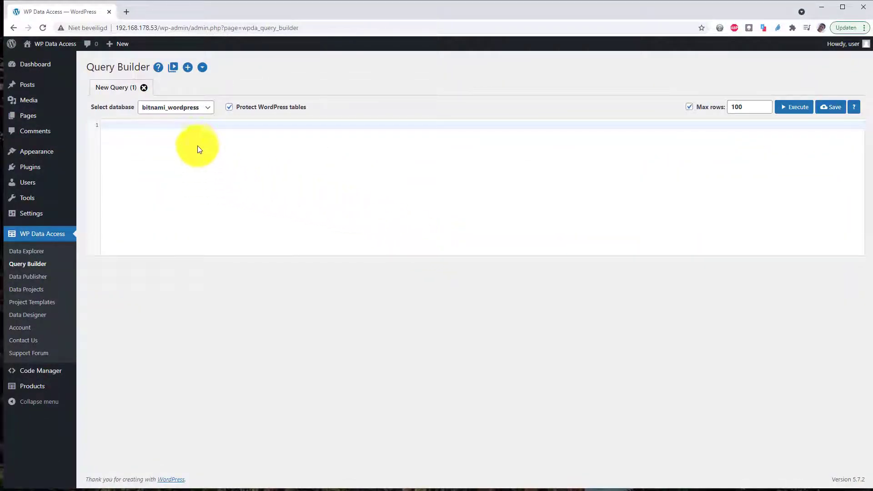
click(187, 107)
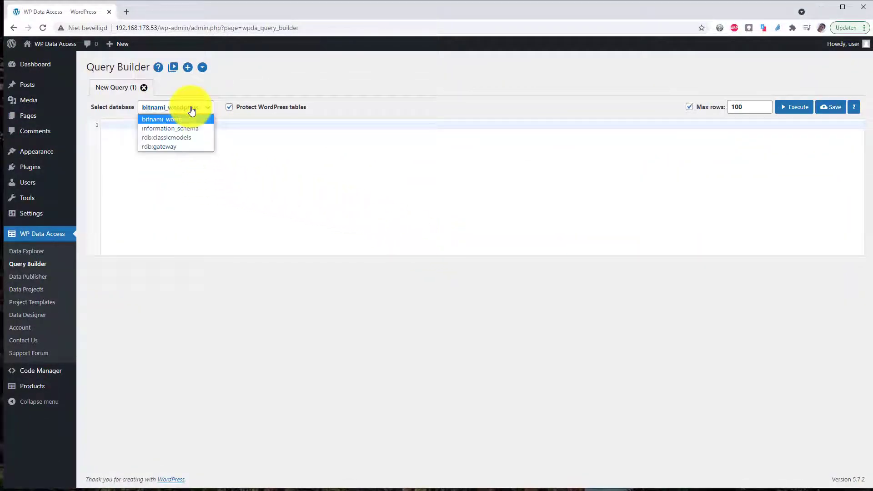
click(170, 144)
text(show variables like '%version%')
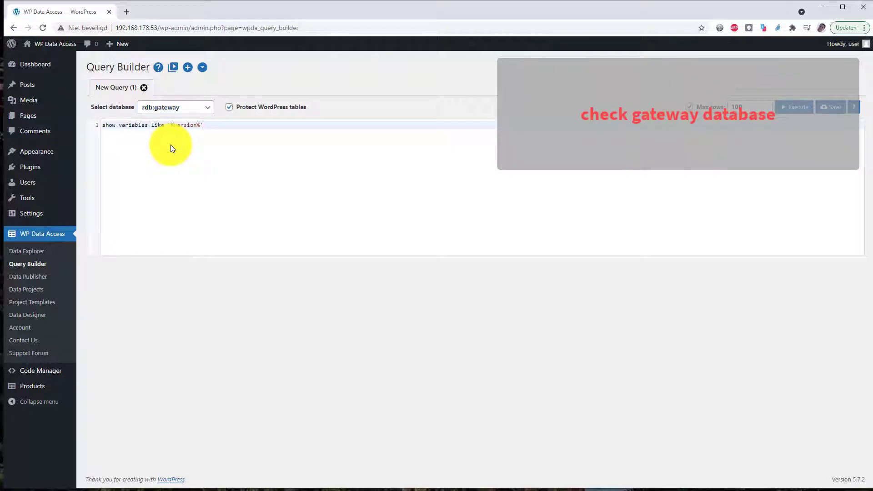
click(797, 108)
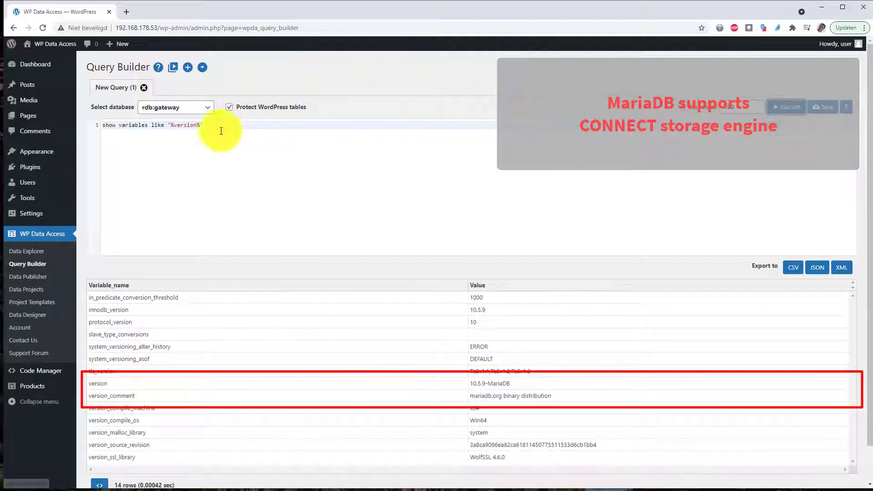
Step: Run show engines on rdb:gateway, finding no CONNECT engine, and begin an install soname query
drag(211, 127, 102, 127)
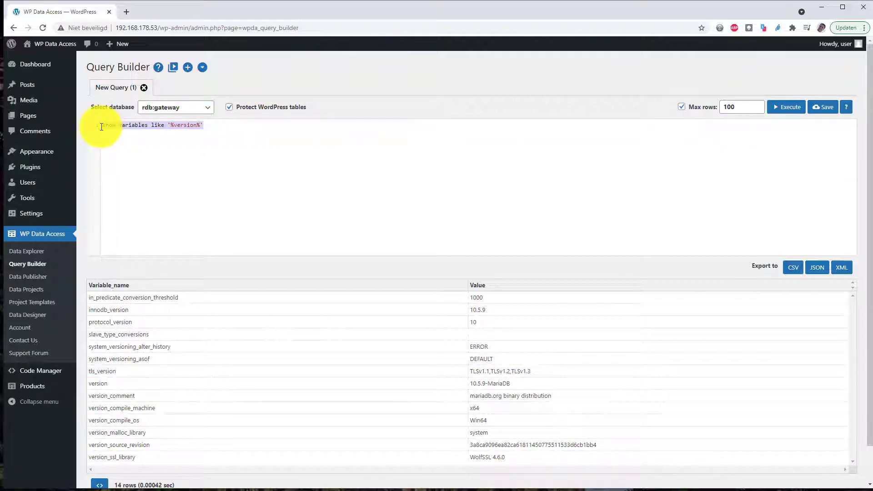
text(show engines)
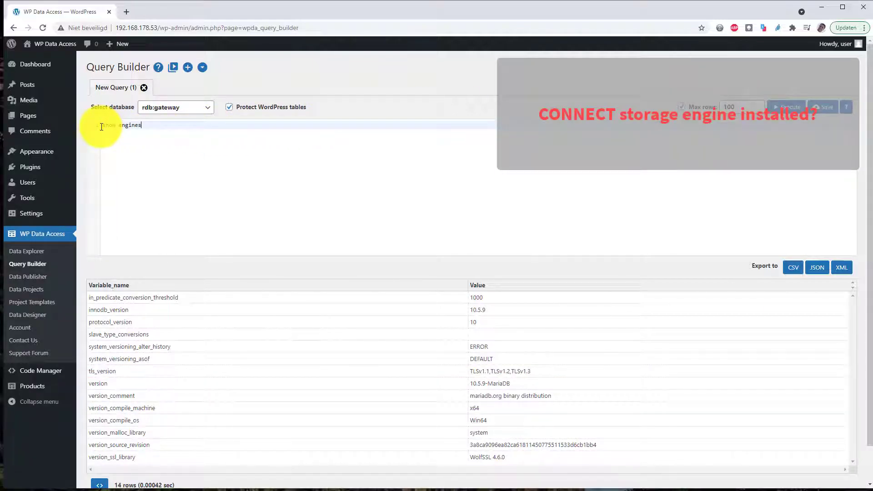
click(786, 108)
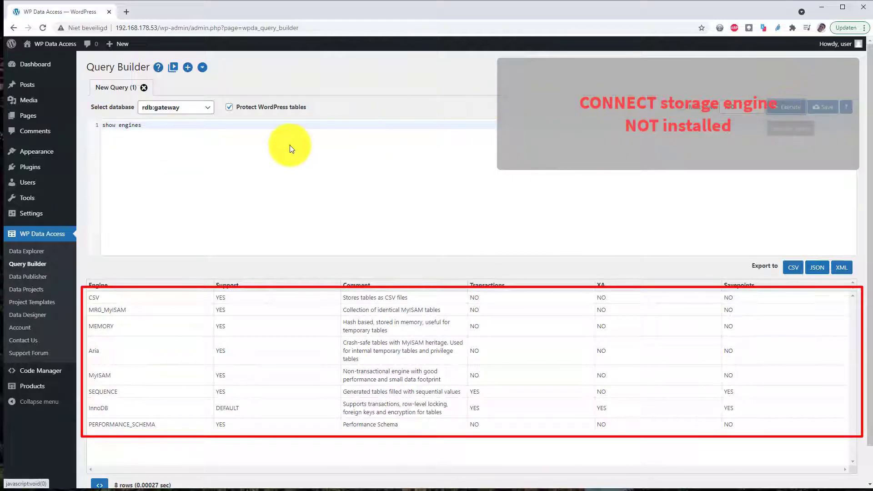
drag(156, 122, 81, 126)
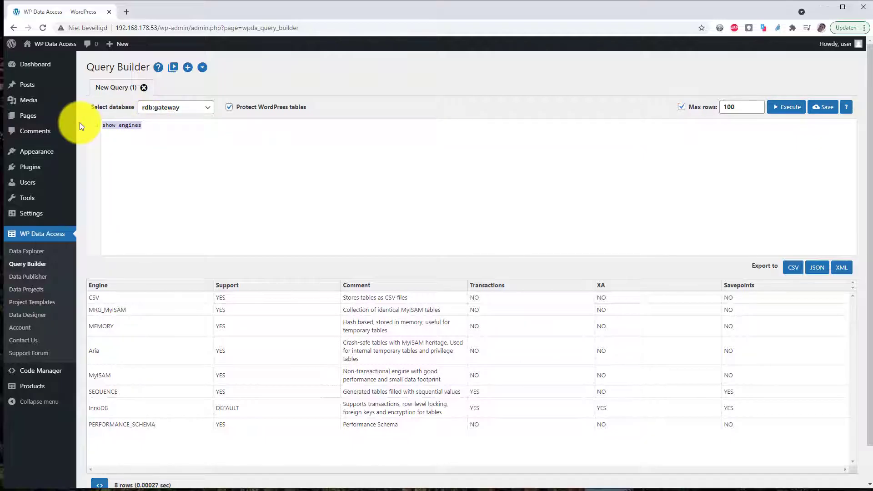
text(install soname 'ha_connect)
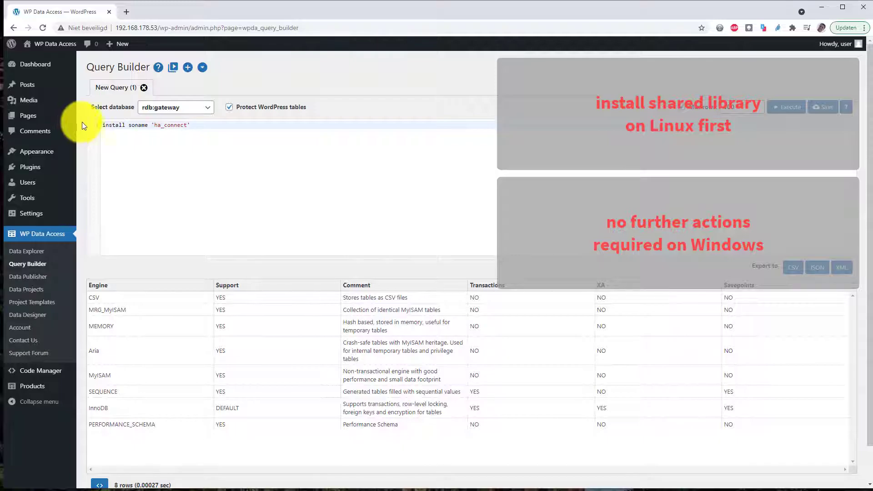
Step: Execute install soname 'ha_connect', then rerun show engines to confirm CONNECT is listed
click(784, 108)
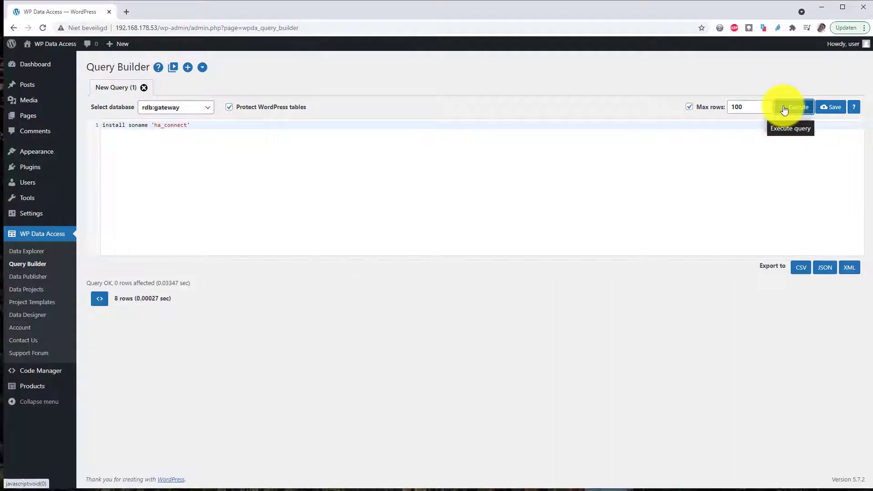
drag(201, 130, 100, 119)
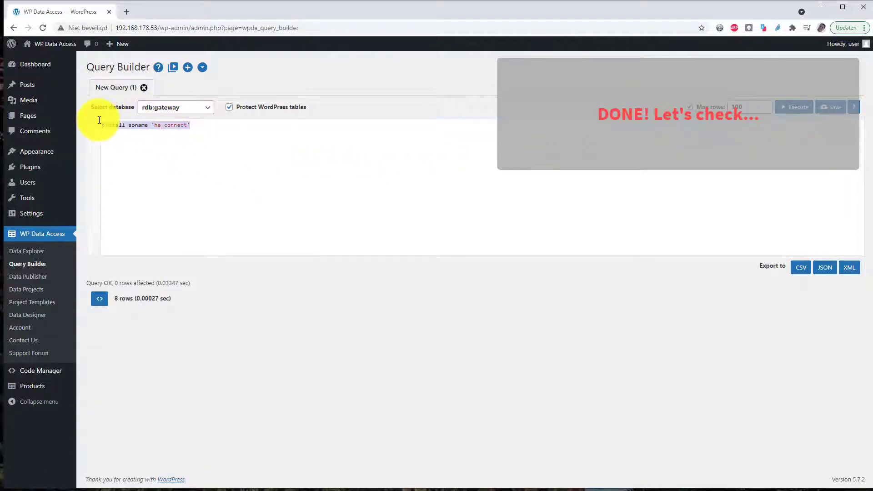
key(BackSpace)
text(show engines)
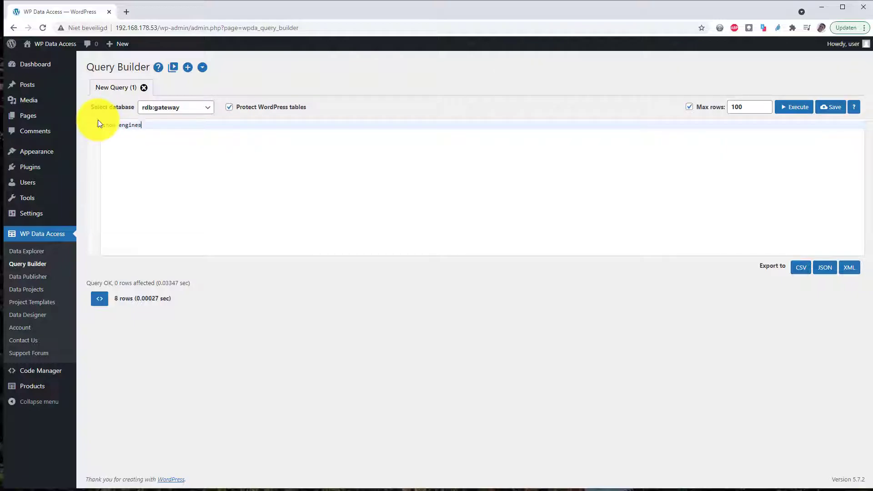
click(790, 109)
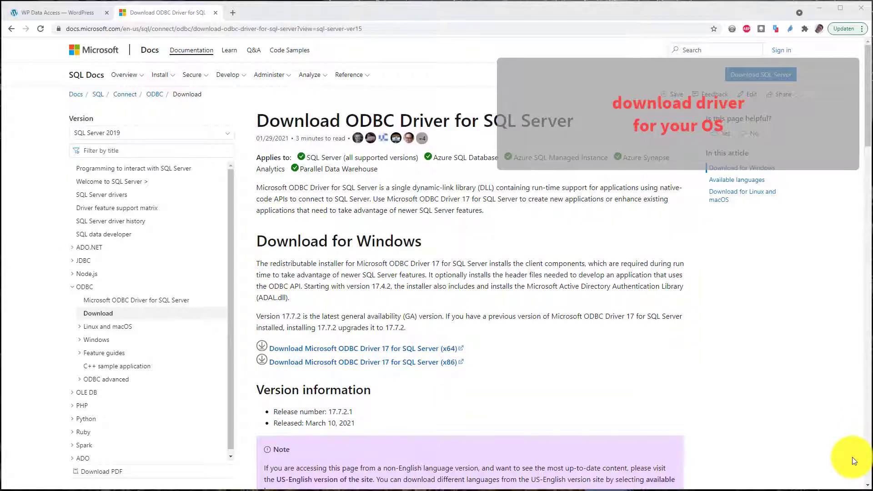
Step: Scroll the ODBC Driver 17.7.2 download page down to the Linux and macOS instructions
scroll(852, 457, down, 8)
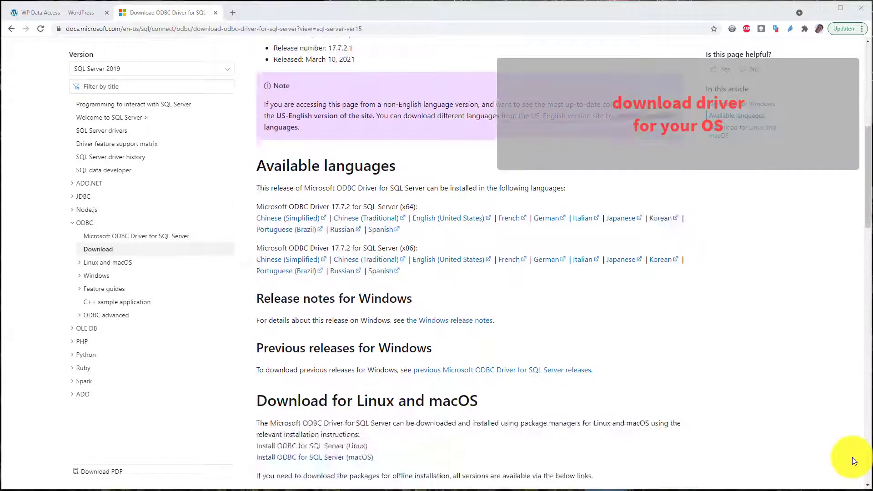
scroll(853, 457, down, 3)
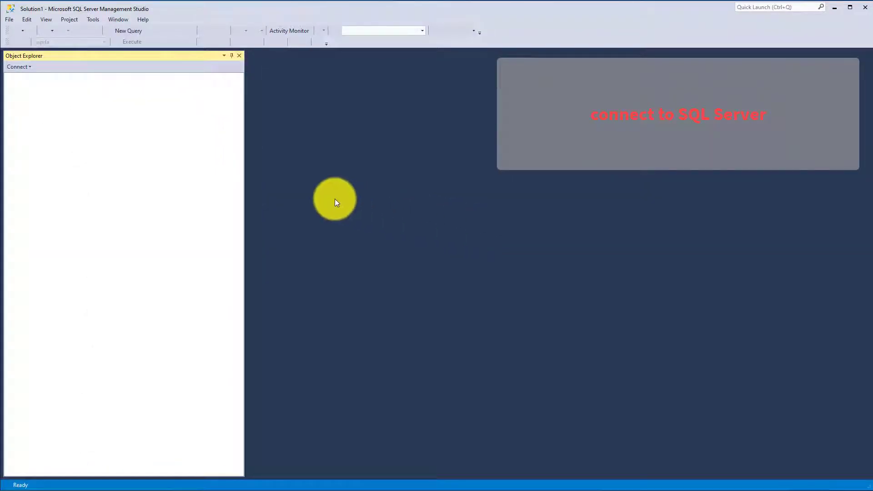
Step: Connect Object Explorer to the SQL Server instance
click(10, 19)
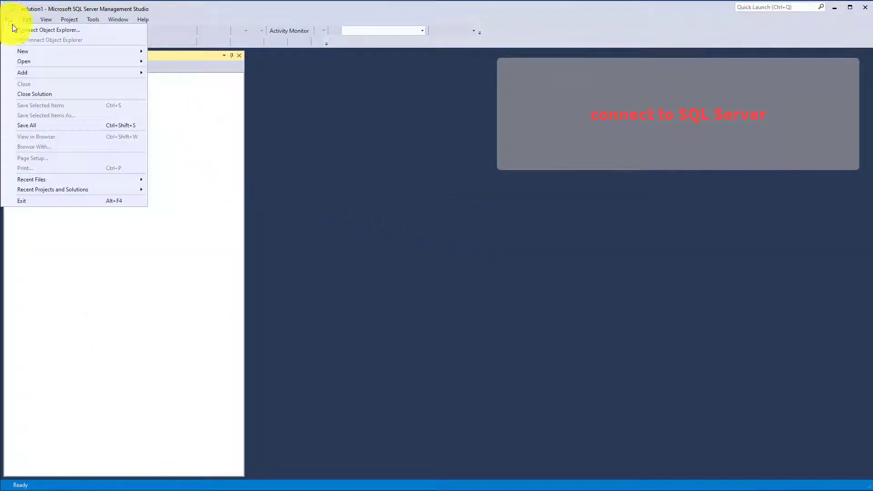
click(15, 28)
click(414, 330)
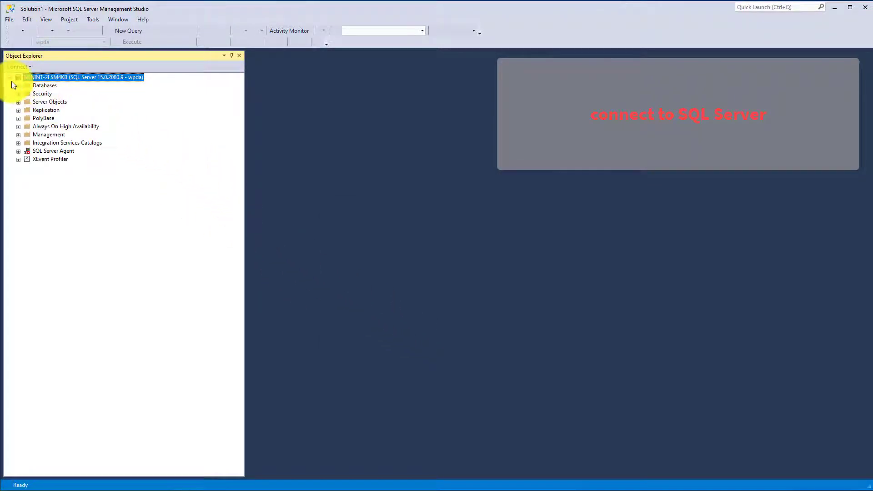
Step: Select the top 1000 rows of wpda's dbo.products table, returning 110 products
click(20, 84)
click(28, 111)
click(35, 126)
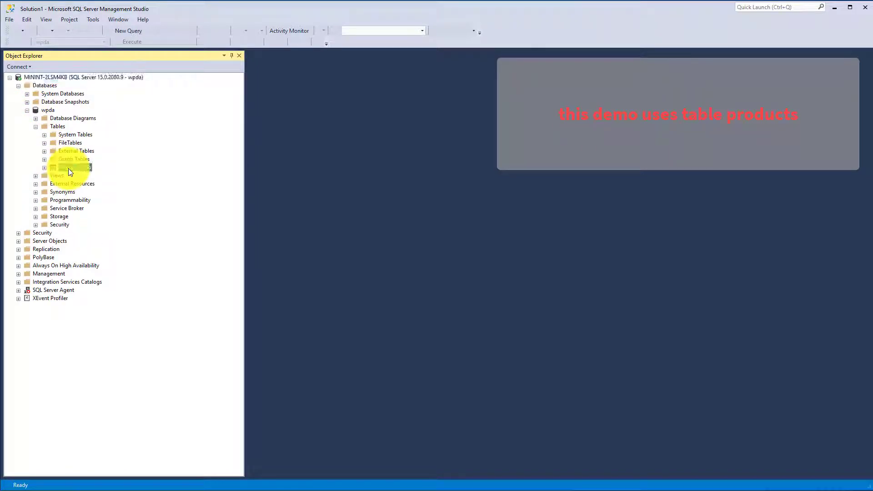
right_click(69, 169)
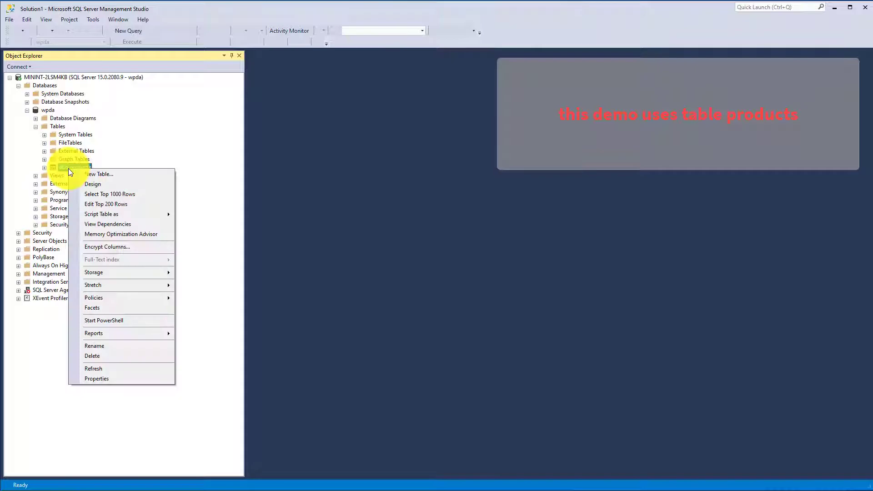
click(100, 197)
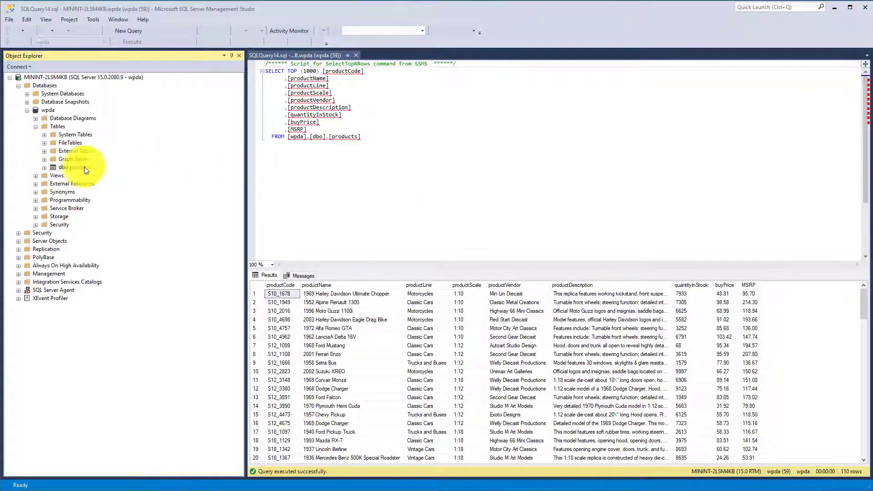
Step: Script dbo.products as CREATE To a new query editor window, connecting to the server
right_click(80, 167)
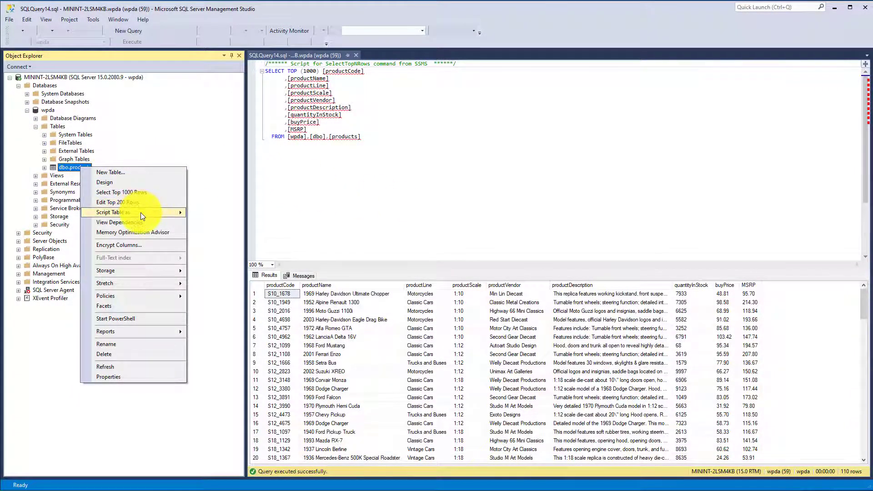
mouse_move(151, 213)
mouse_move(223, 214)
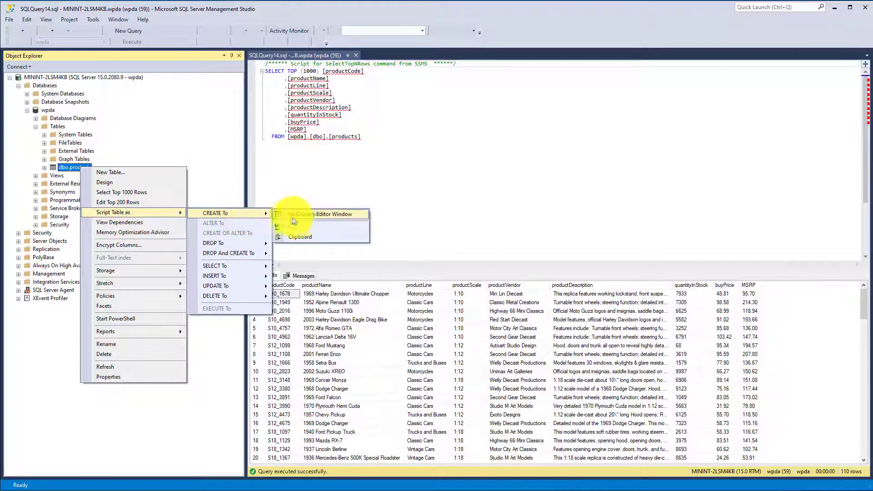
click(299, 217)
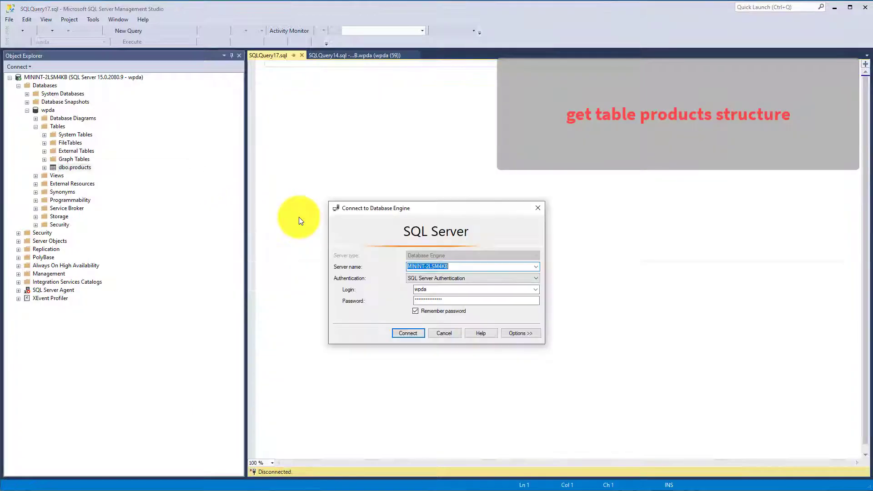
click(416, 338)
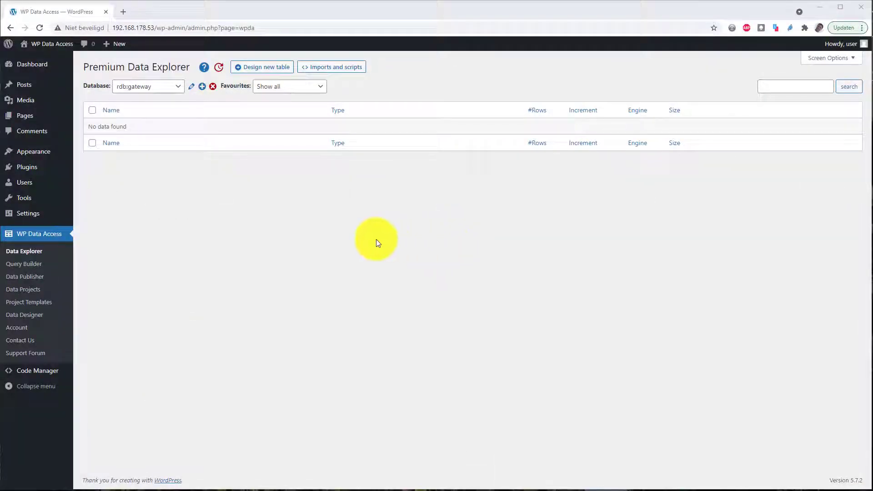
Step: On rdb:gateway in Query Builder, paste and execute the CREATE TABLE products_odbc CONNECT statement
click(28, 264)
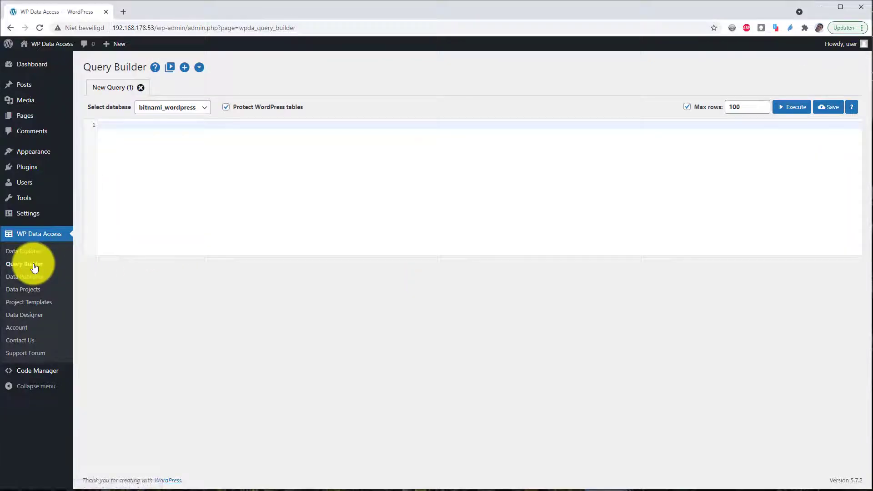
click(187, 108)
click(171, 149)
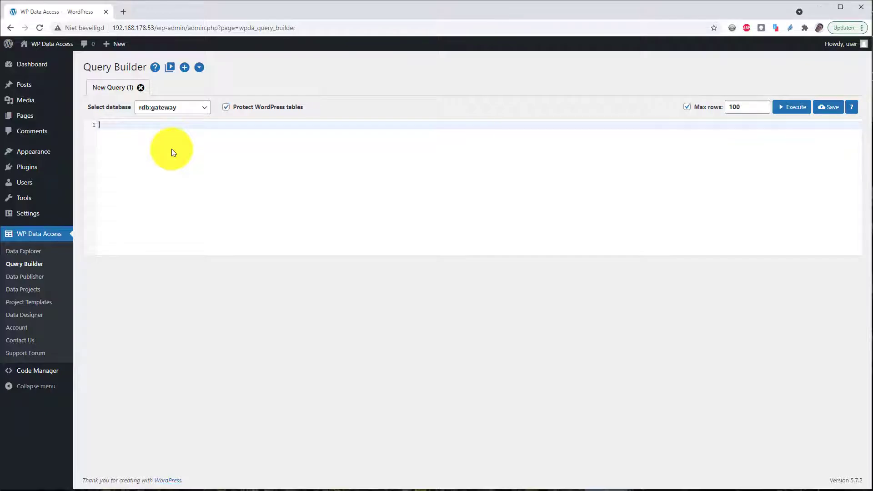
text(CREATE TABLE products_odbc (   productCode varchar(15) NOT NULL,   productName varchar(70) NOT NULL,   productLine varchar(50) NOT NULL,   productScale varchar(10) NOT NULL,   productVendor varchar(50) NOT NULL,   productDescription varchar(2000) NOT NULL,   quantityInStock smallint NOT NULL,   buyPrice decimal(10,2) NOT NULL,   MSRP decimal(10,2) NOT NULL,   PRIMARY KEY (productCode) ) ENGINE=connect TABLE_TYPE=ODBC TABNAME='products' CONNECTION='Driver={ODBC Driver 17 for SQL Server};Server=192.168.178.58;Database=wpda;Uid=wpda;Pwd=wpda;')
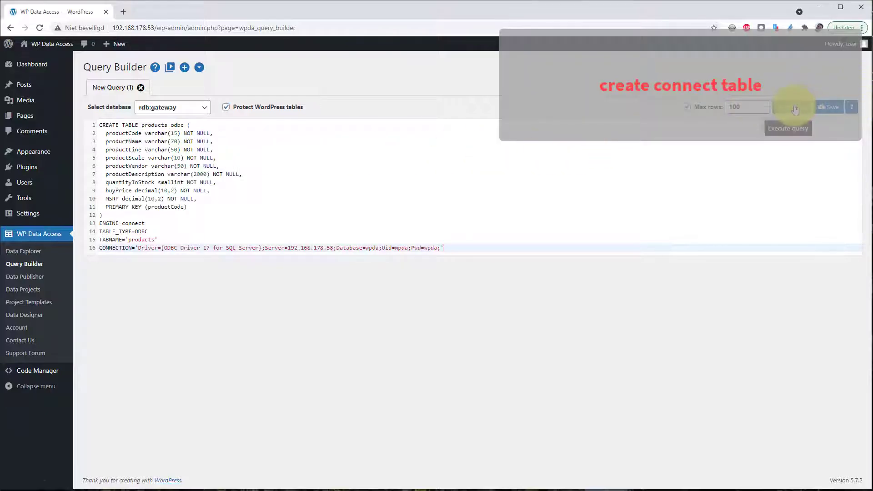
click(795, 111)
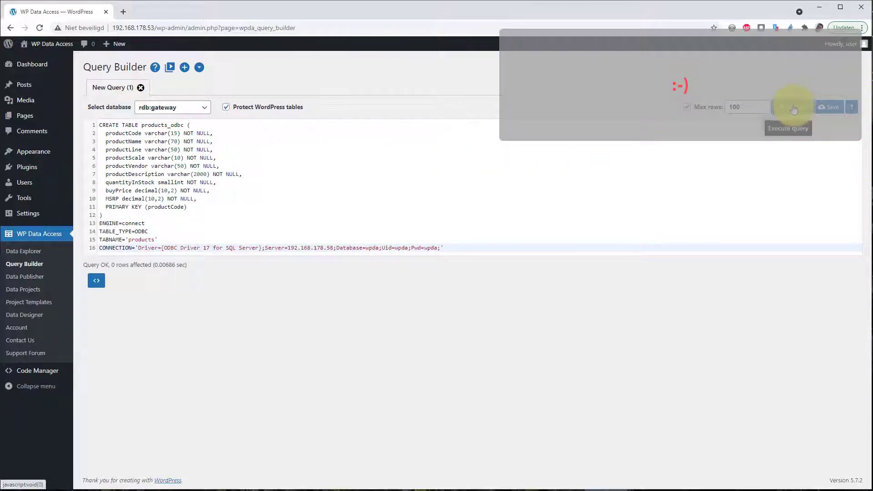
Step: Leave Query Builder for Data Explorer, switch to rdb:gateway and explore the products_odbc rows
click(24, 251)
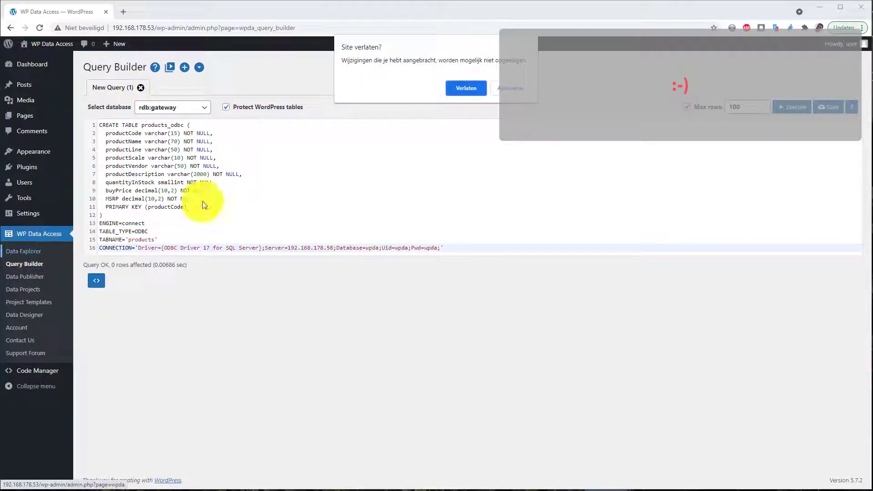
click(469, 88)
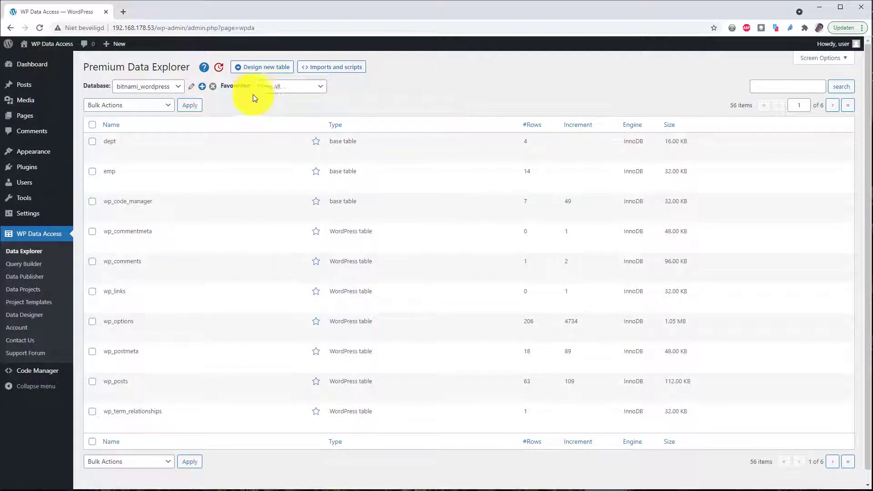
click(147, 86)
click(134, 127)
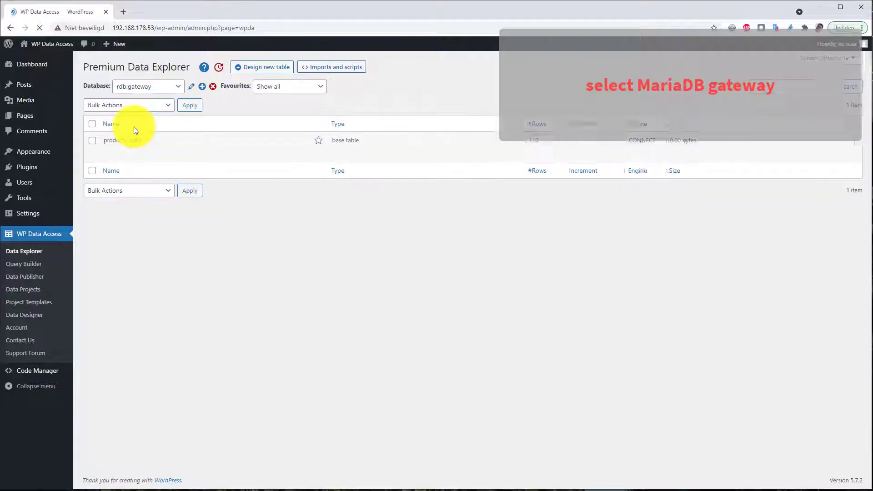
click(147, 150)
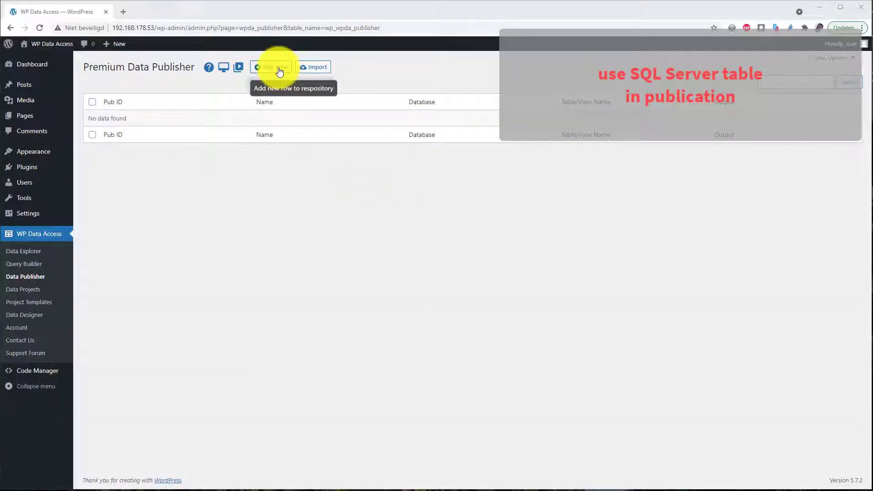
Step: Add publication 'Products from SQL Server' on rdb:gateway's products_odbc table, submit it and preview the table
click(279, 70)
click(262, 134)
click(252, 173)
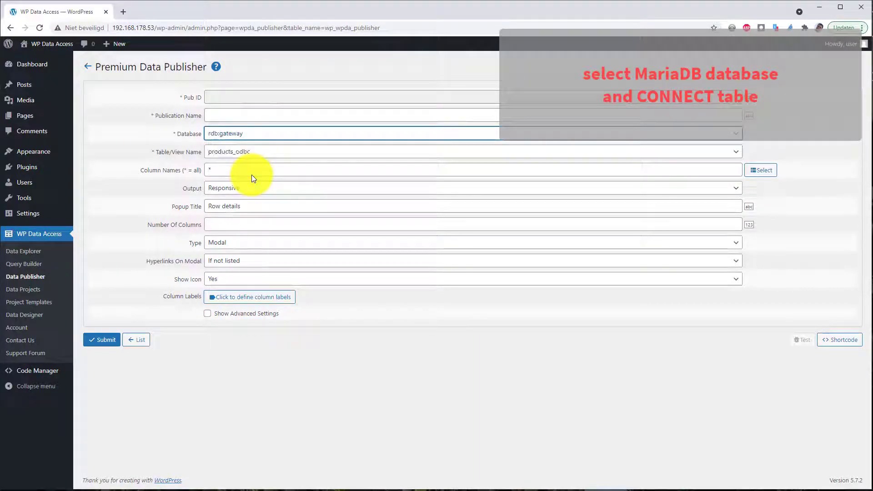
click(240, 115)
text(Pro)
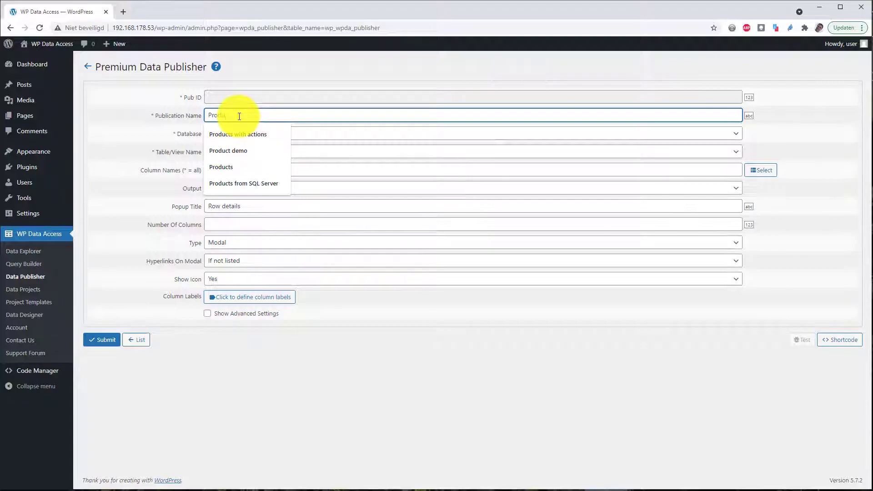
text(du)
key(Down)
key(Down)
key(Down)
key(Down)
key(Return)
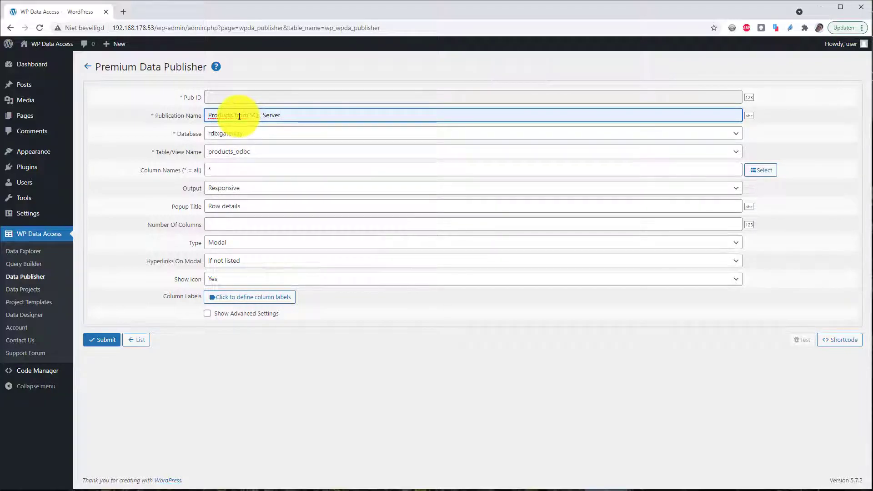
click(106, 340)
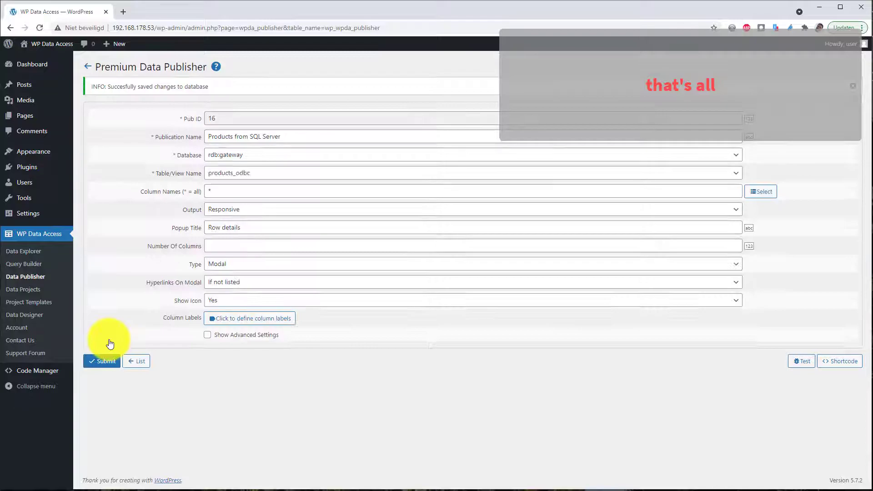
click(792, 363)
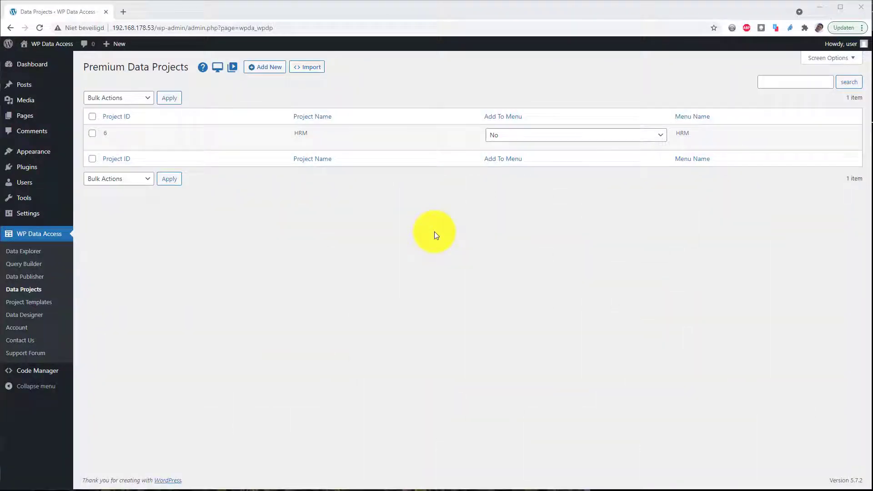
Step: Create project 'Products from SQL Server' with matching description and menu name Products, then submit it
click(269, 68)
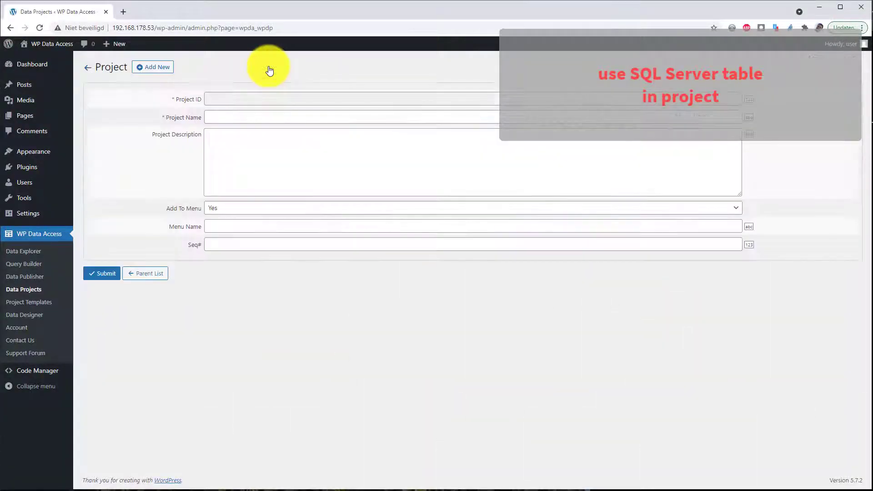
click(239, 117)
click(243, 218)
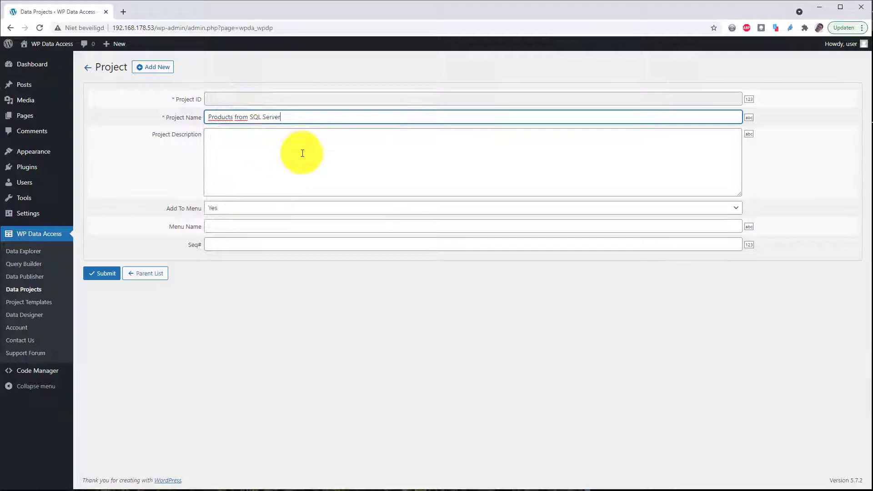
click(295, 149)
text(Products from SQL Server)
click(272, 228)
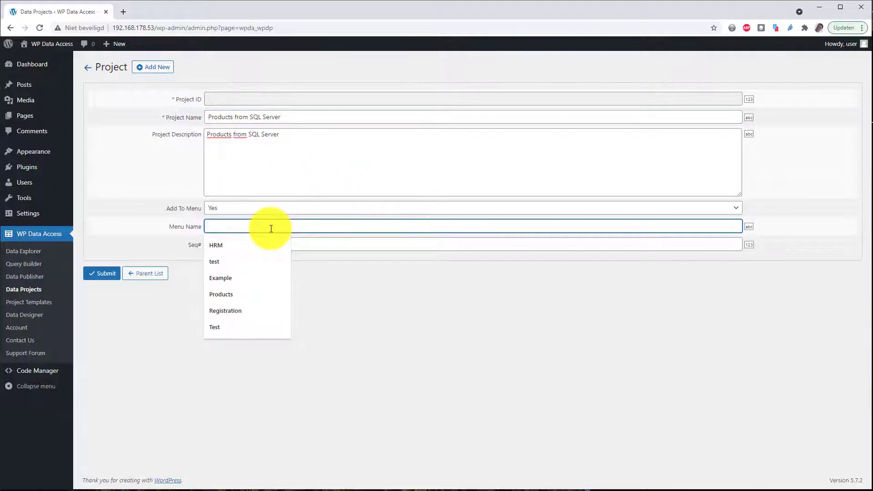
text(Products)
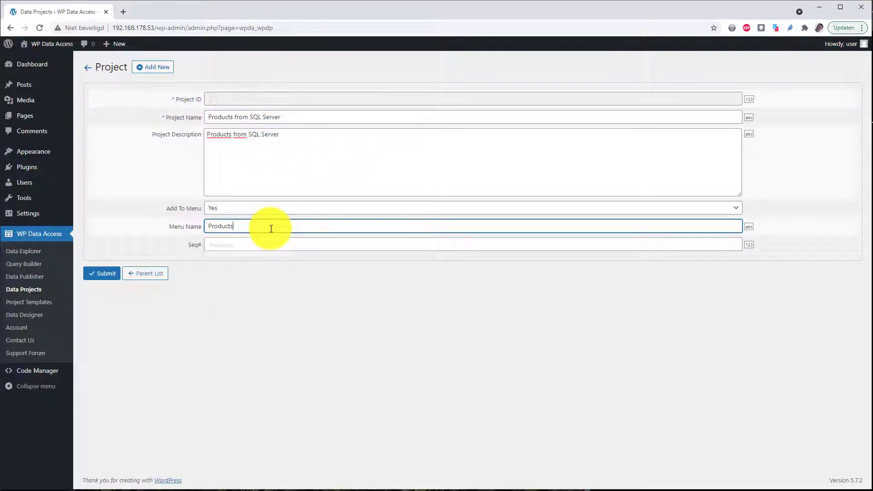
click(102, 275)
click(142, 296)
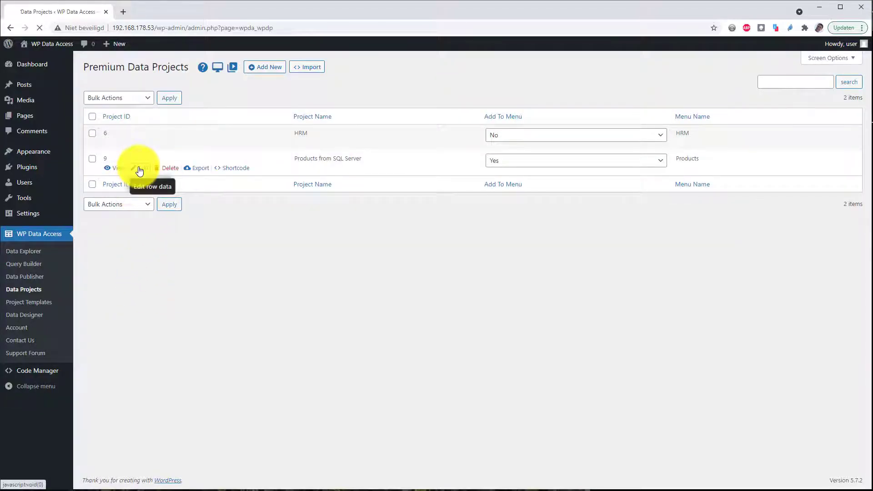
click(132, 168)
Step: Add a new project page on rdb:gateway table products_odbc with menu name Products
click(108, 225)
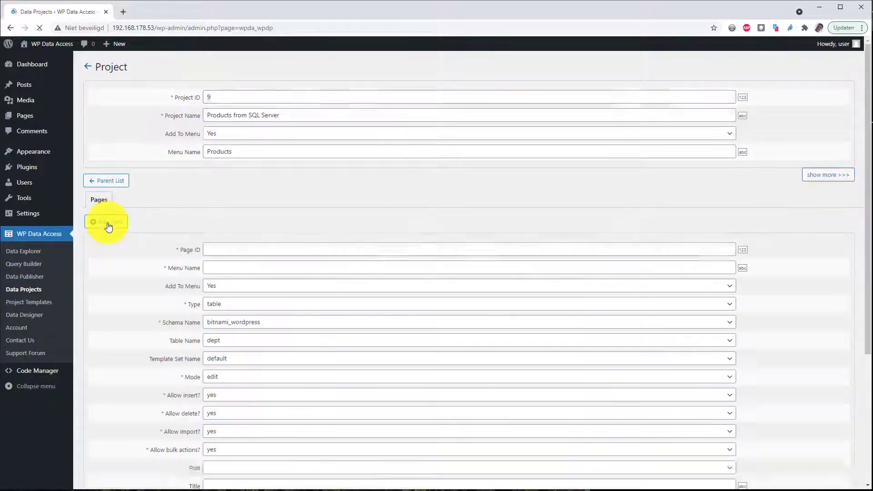
click(239, 322)
click(235, 362)
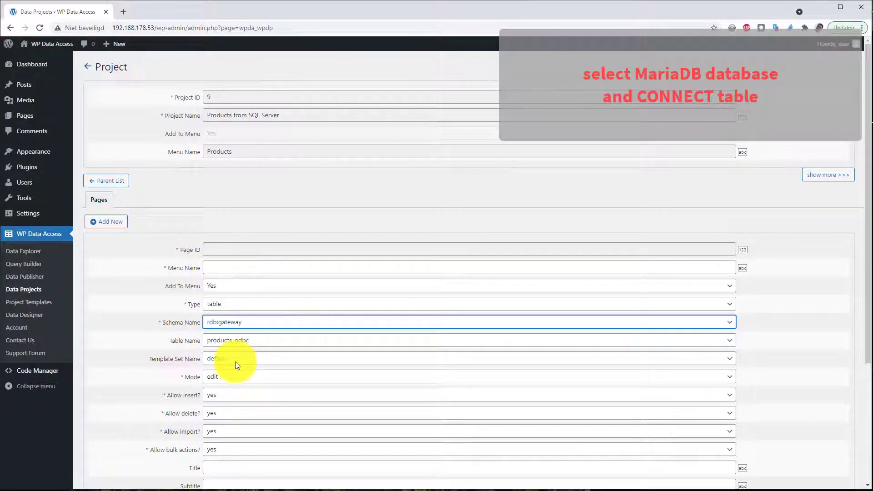
click(238, 342)
click(240, 345)
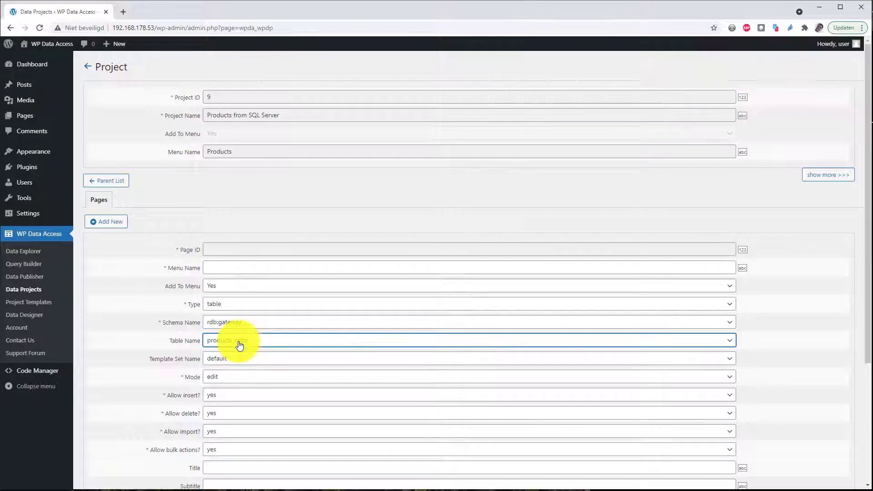
click(226, 268)
text(Produ)
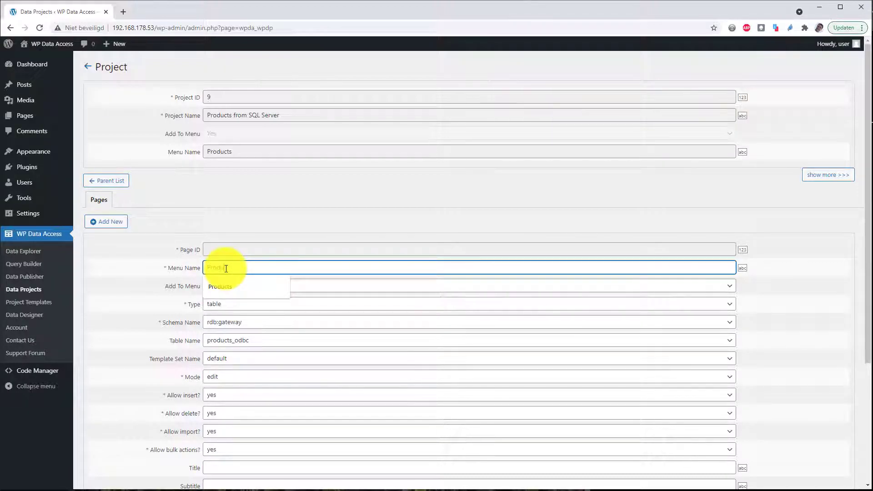
key(Escape)
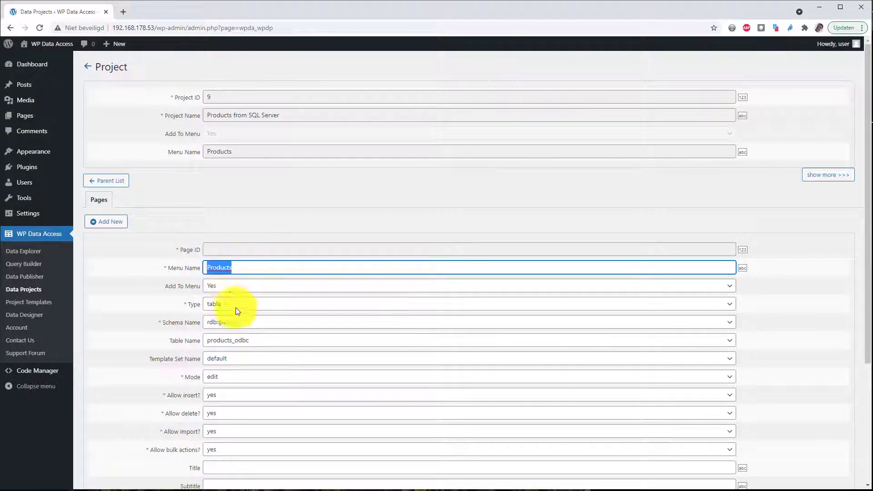
Step: Title the page Products, restrict it to Administrator, save it, and return to the pages list
click(223, 466)
text(Products)
scroll(176, 469, down, 3)
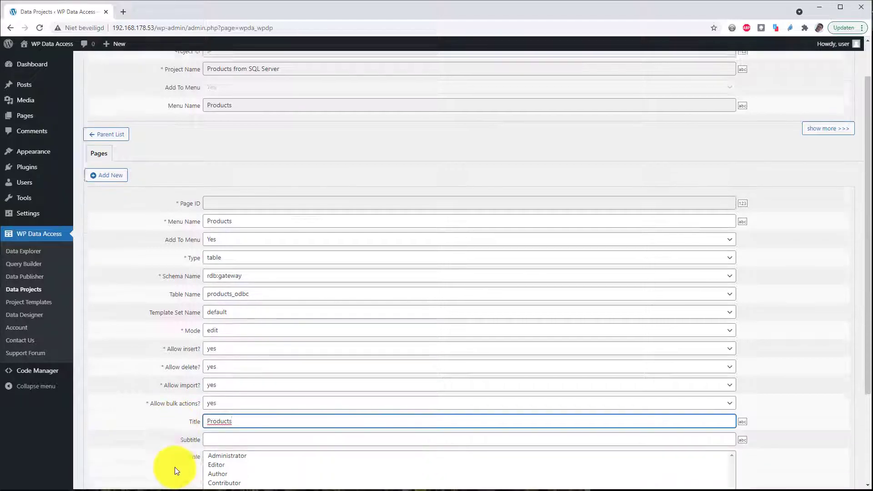
click(230, 366)
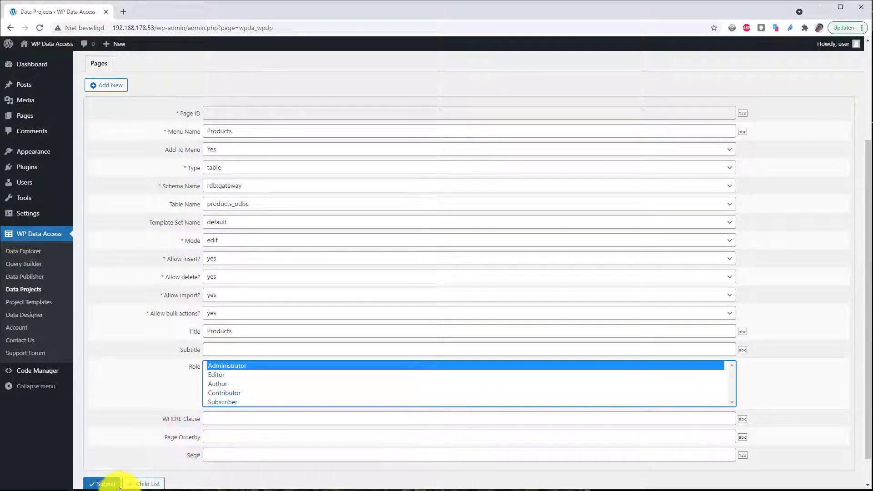
click(105, 484)
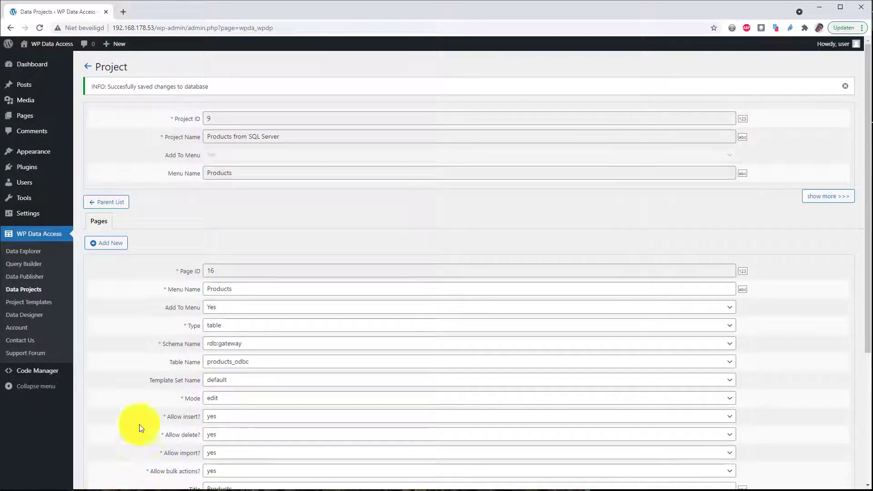
click(97, 221)
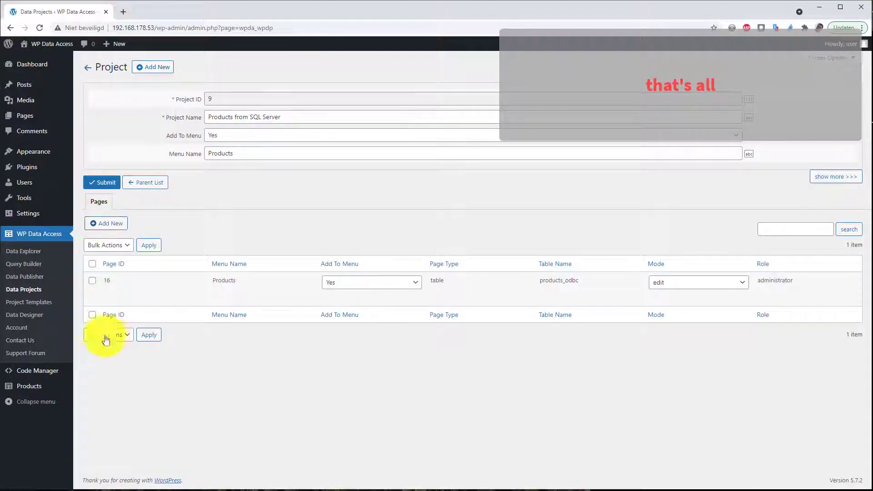
Step: Confirm the Products dashboard page lists 110 SQL Server products, then go to Data Projects
click(26, 386)
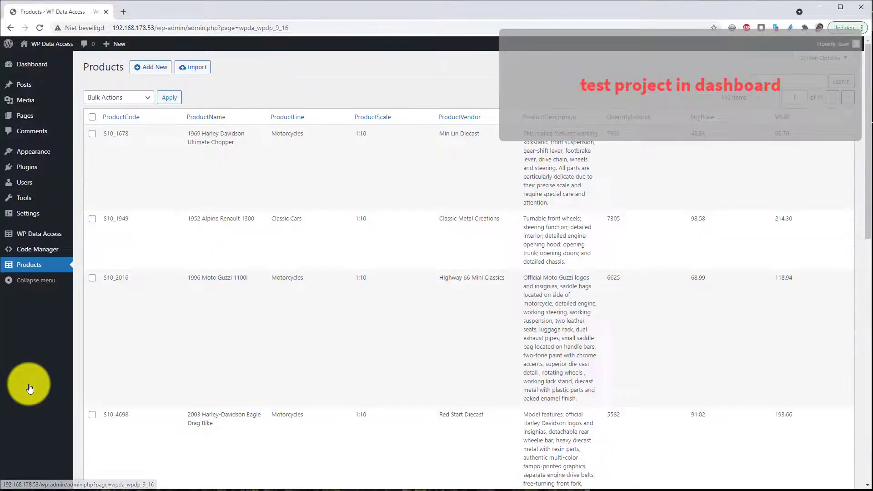
click(145, 144)
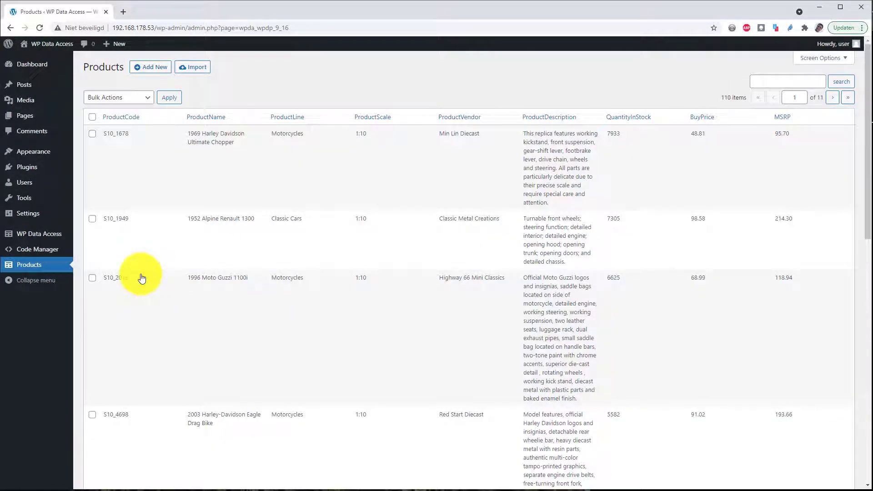
mouse_move(48, 234)
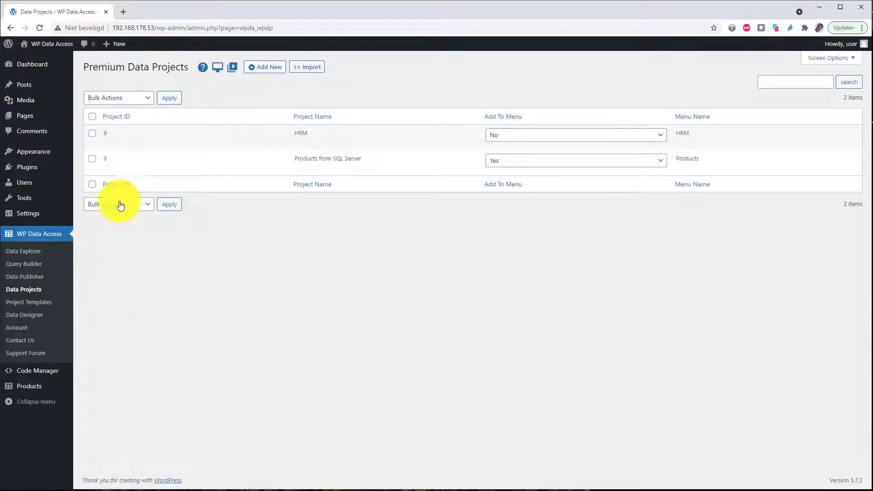
Step: Copy project 9's shortcode [wpdadataproject project_id="9"]
mouse_move(136, 169)
click(239, 169)
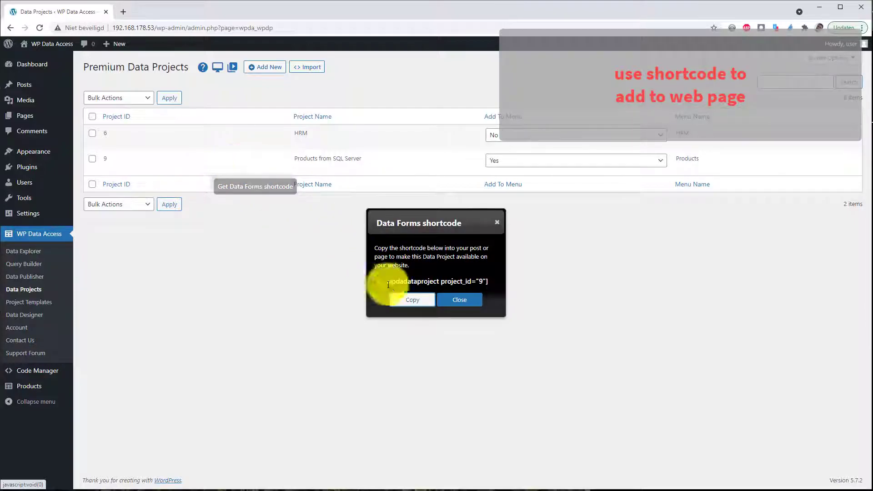
click(406, 299)
Step: Paste the shortcode into the Connect to SQL Server page, update it, and open S10_1678's record
mouse_move(41, 45)
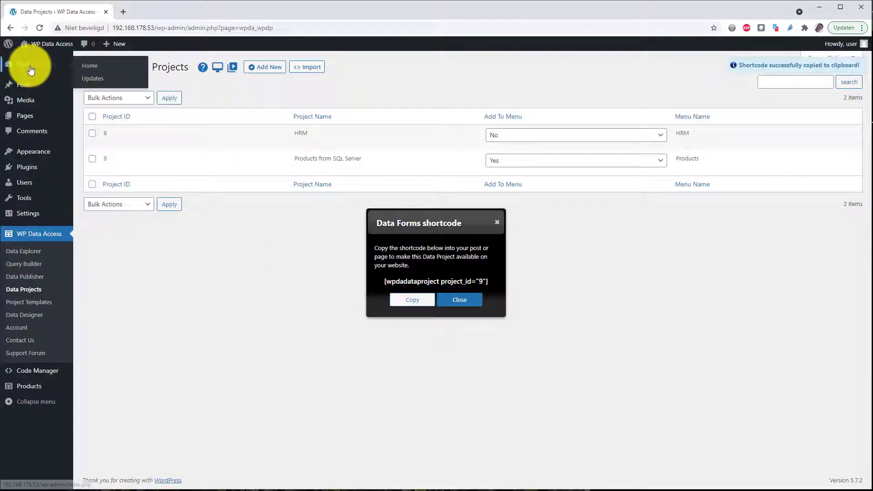
right_click(36, 60)
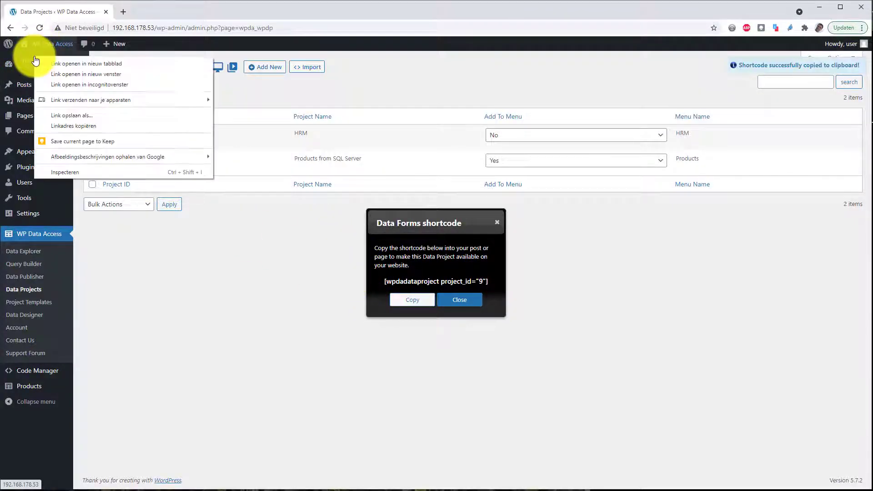
click(58, 64)
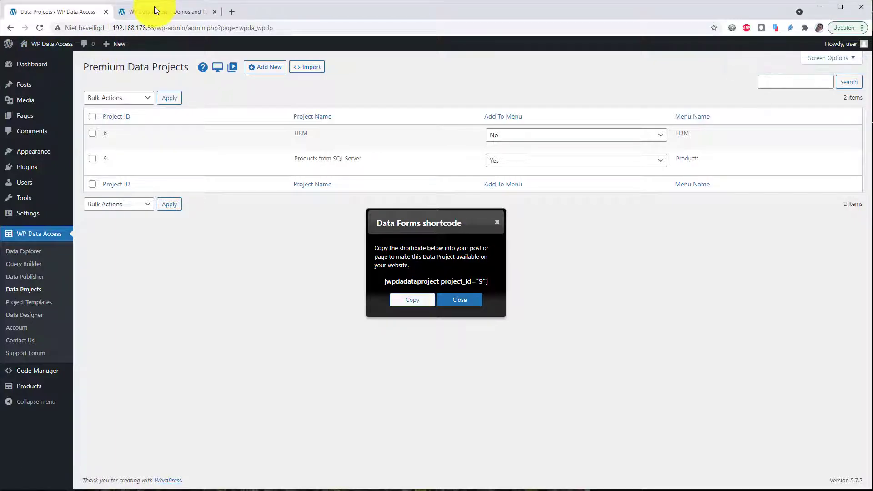
click(154, 11)
click(183, 177)
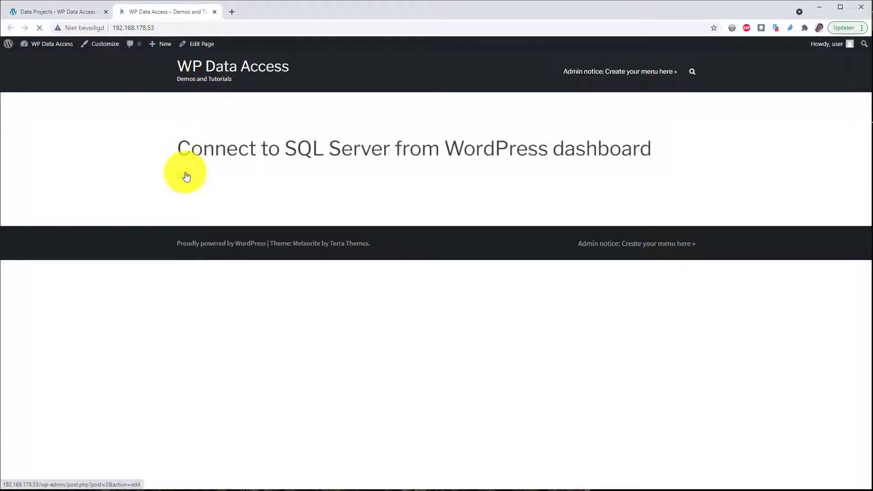
click(208, 174)
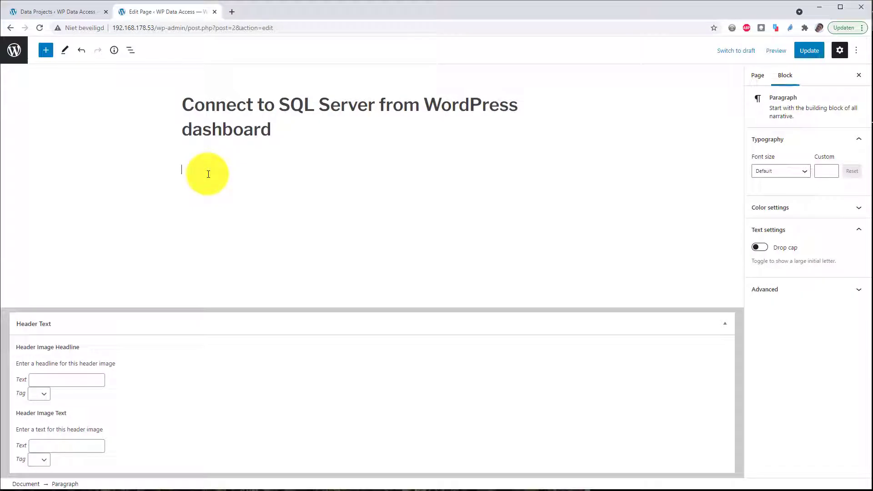
key(ctrl+v)
click(813, 54)
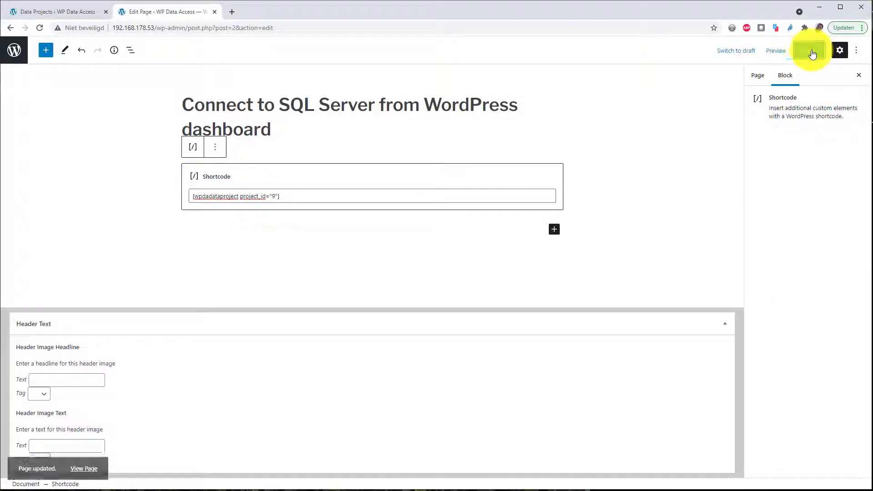
click(80, 461)
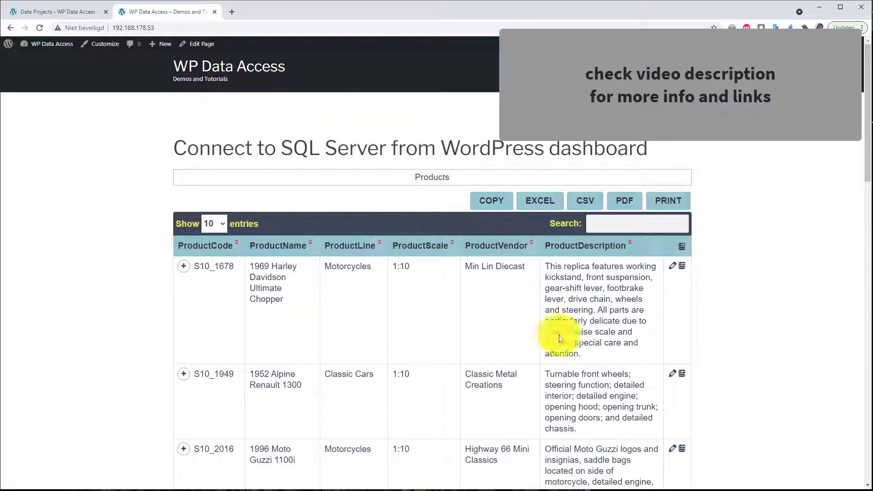
click(674, 268)
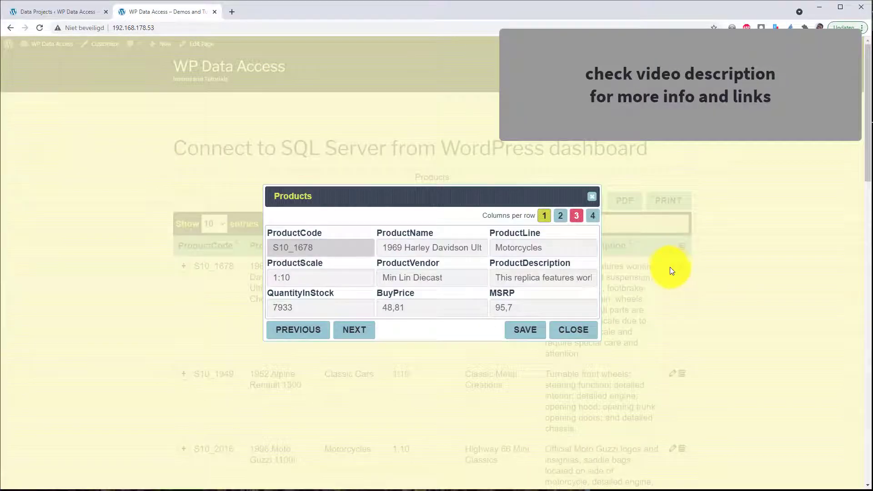